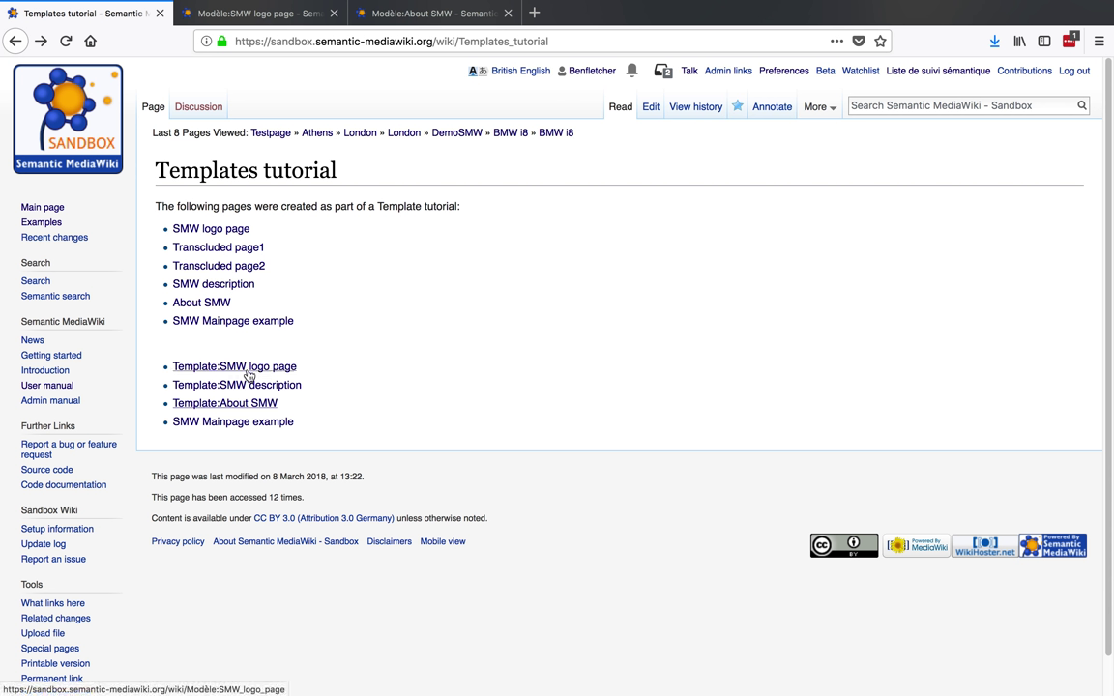
# Open the Modèle:SMW logo page template's source, showing its File:SemanticMediaWiki Logo.png|vignette line
pyautogui.click(264, 12)
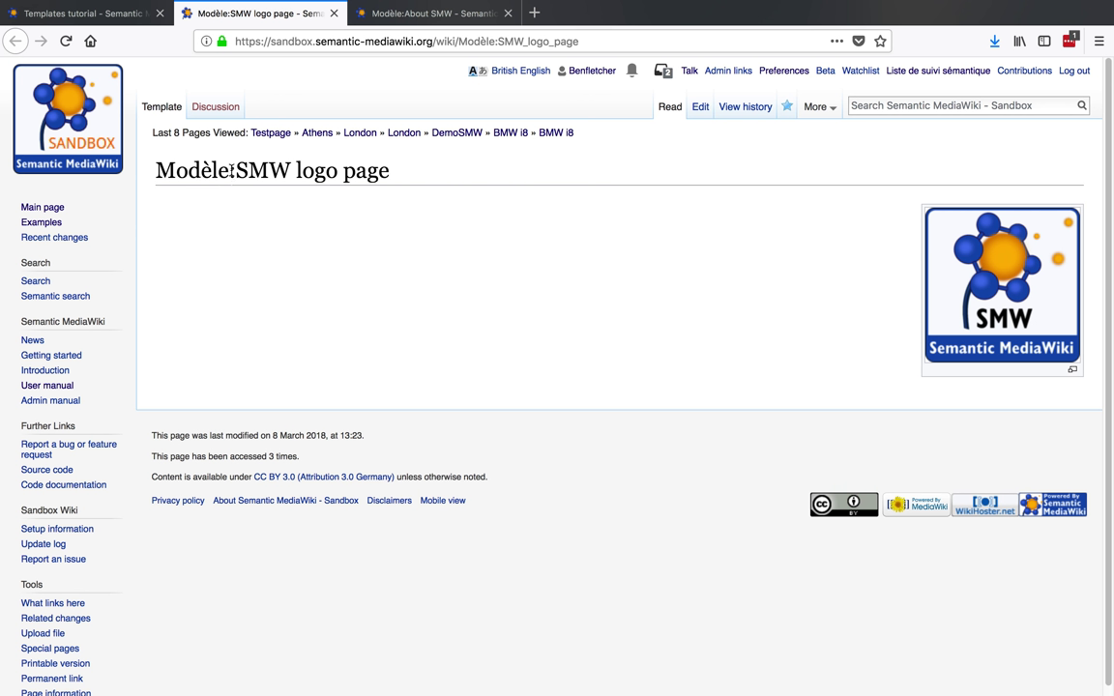
pyautogui.moveTo(230, 170); pyautogui.dragTo(154, 171)
pyautogui.click(207, 171)
pyautogui.click(700, 107)
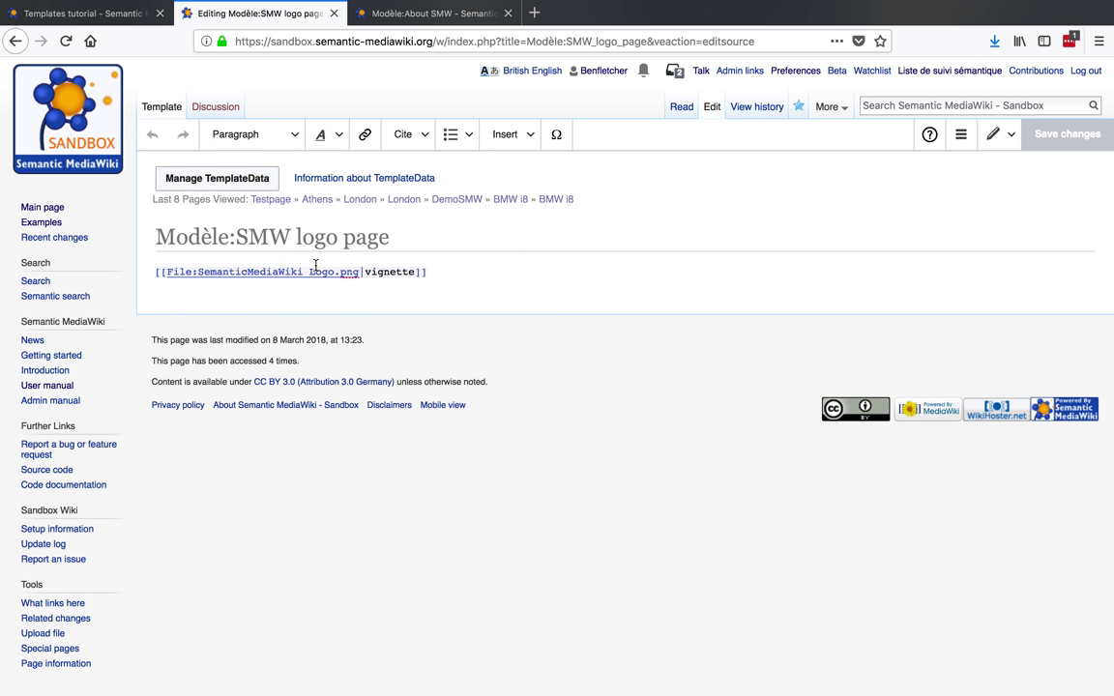
# Set the Modèle:About SMW template's source to {{SMW description}}{{SMW logo page}} and begin saving
pyautogui.click(420, 14)
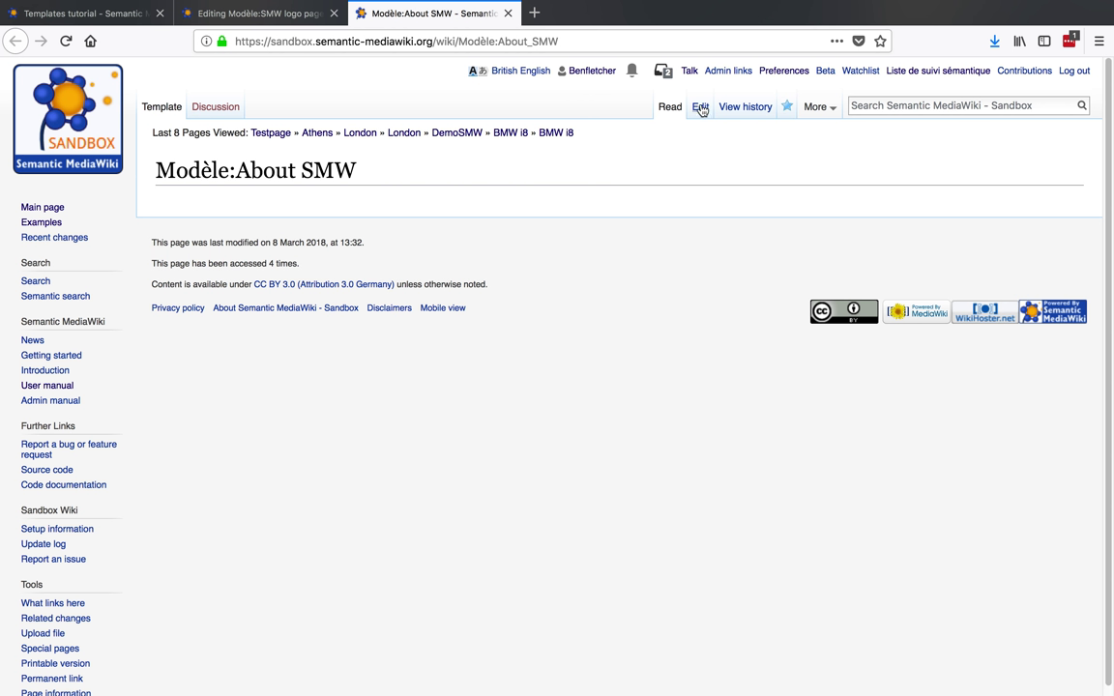
pyautogui.click(702, 111)
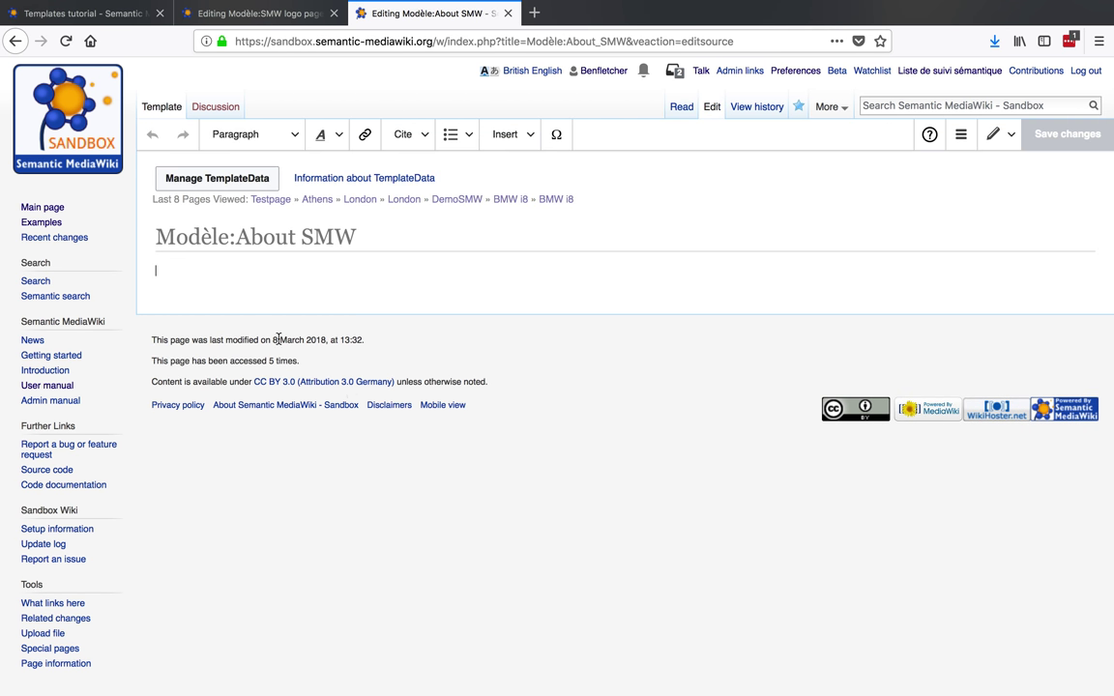
pyautogui.write('{{')
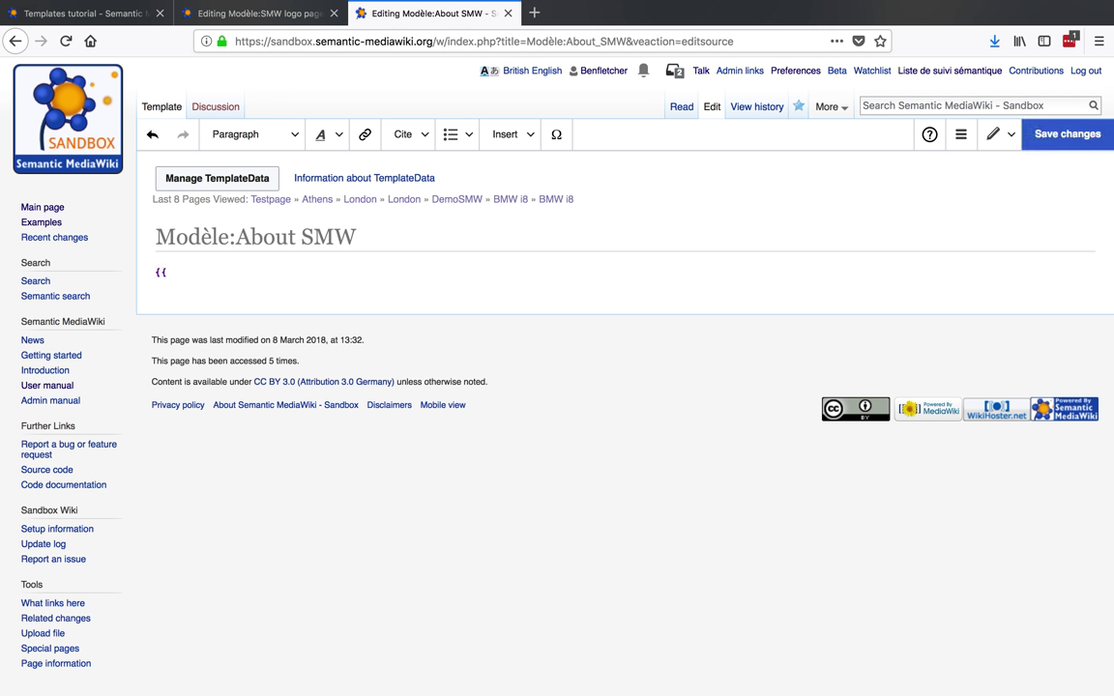
pyautogui.write('SMW description}}')
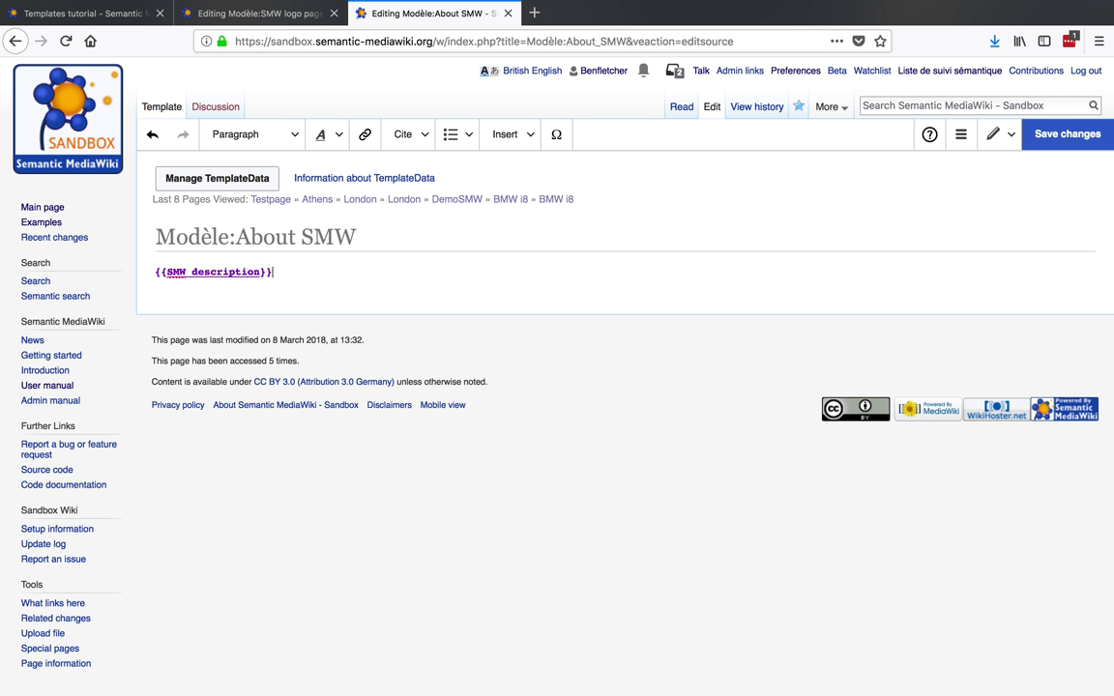
pyautogui.write('{{SMW logo page')
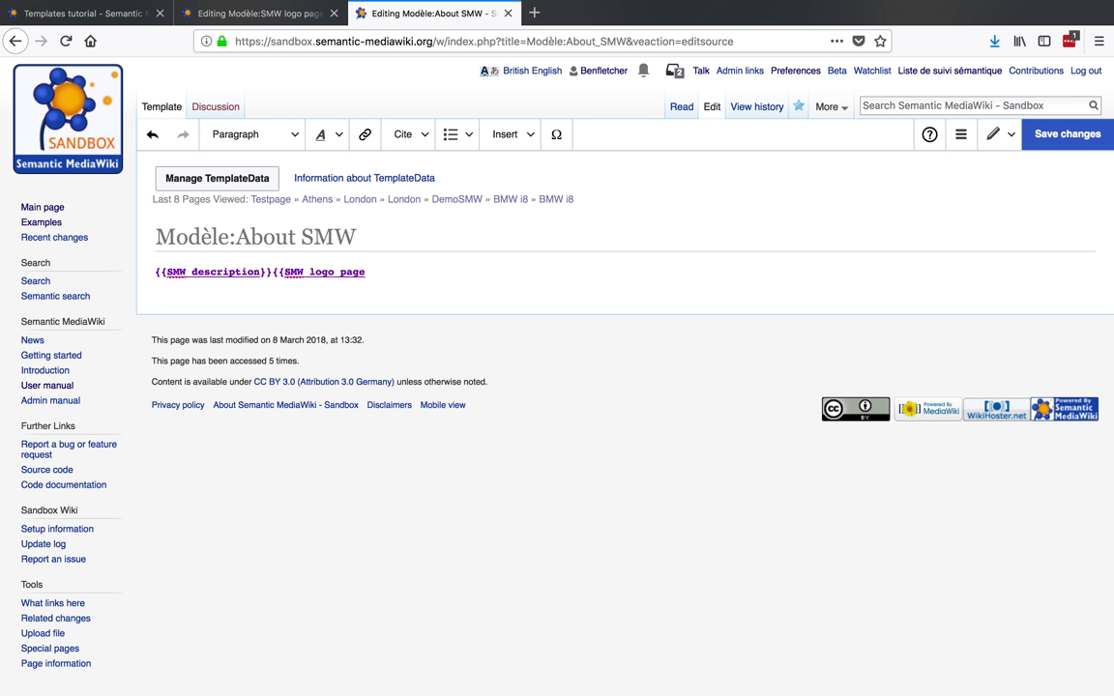
pyautogui.write('}}')
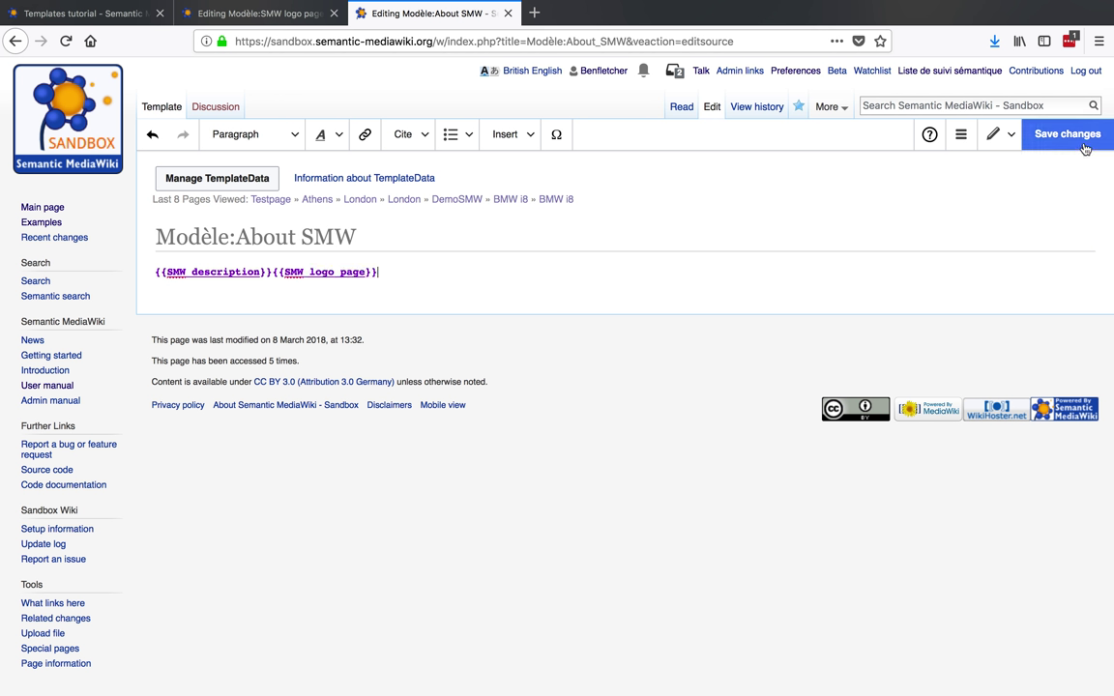
pyautogui.click(1083, 141)
# Confirm Save changes to publish the About SMW template with description and logo
pyautogui.click(683, 263)
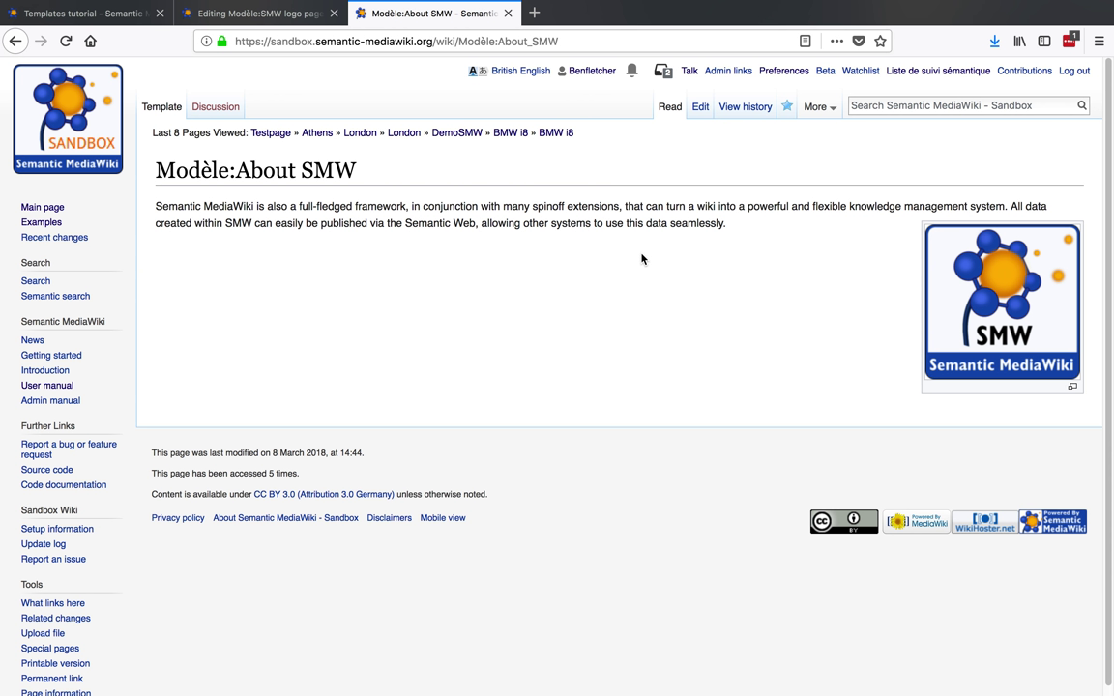
# Reopen the SMW logo page template in the source editor
pyautogui.click(233, 14)
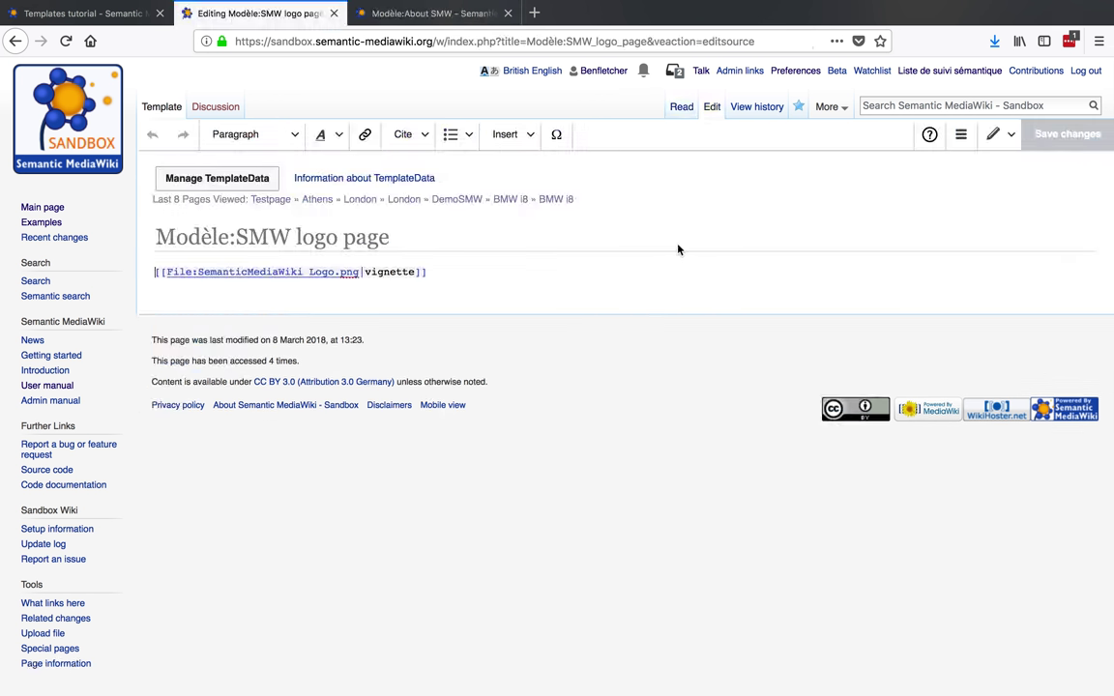
pyautogui.click(683, 109)
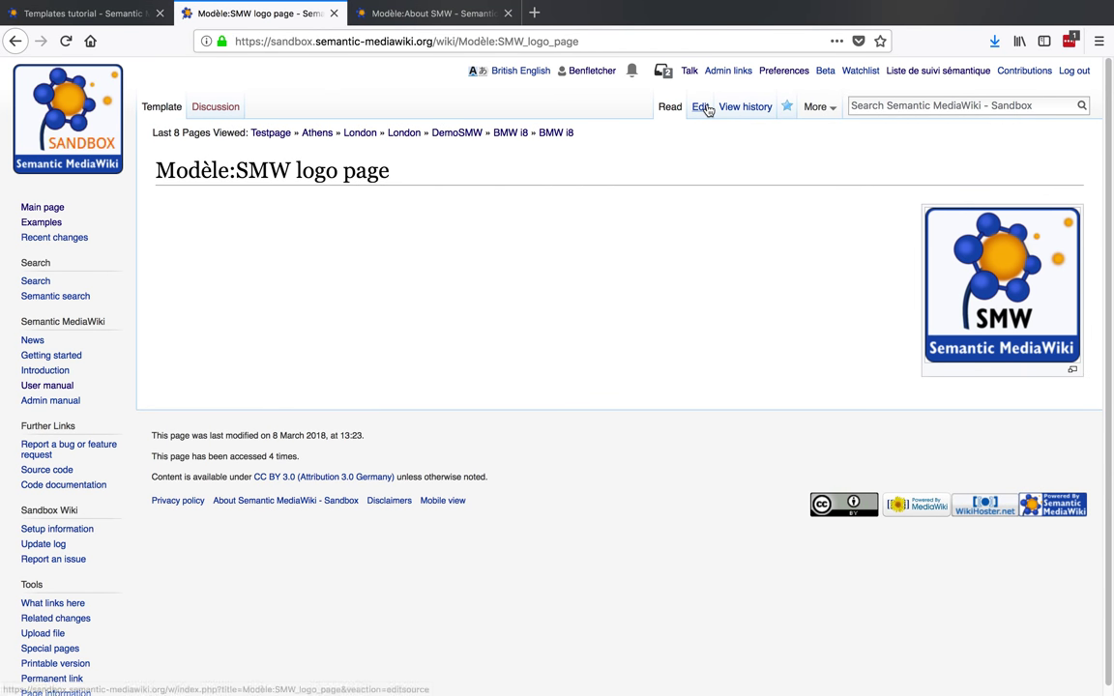
pyautogui.click(701, 108)
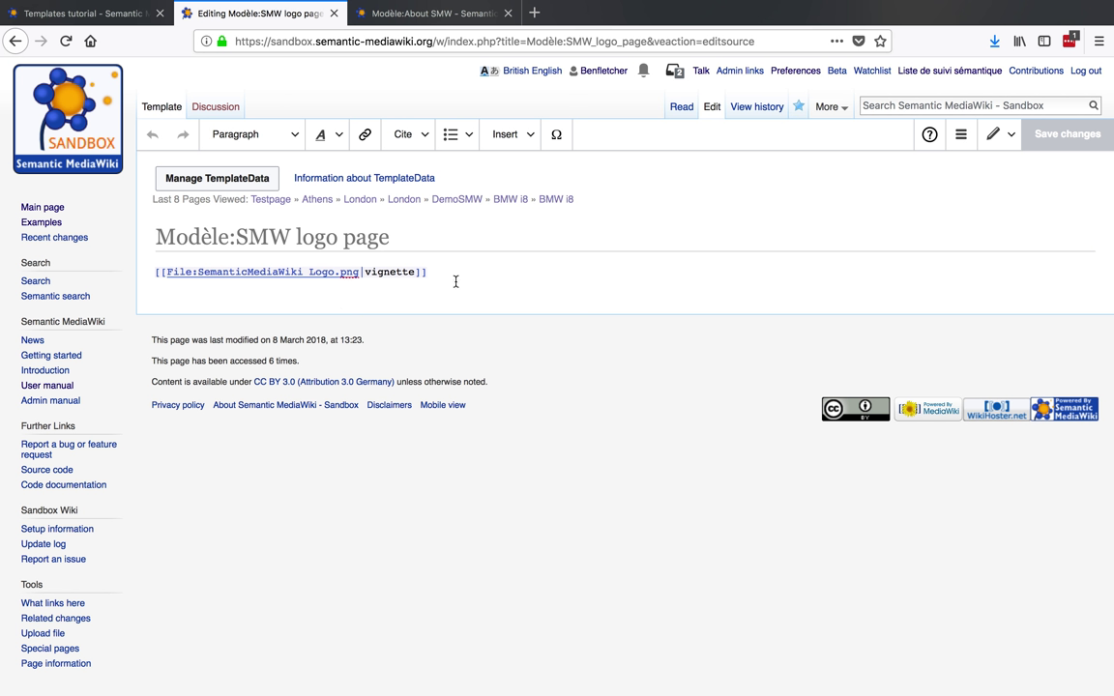
# Add the line 'Date create 2018, by graphics department.' below the logo image and save
pyautogui.click(463, 269)
pyautogui.press('Return')
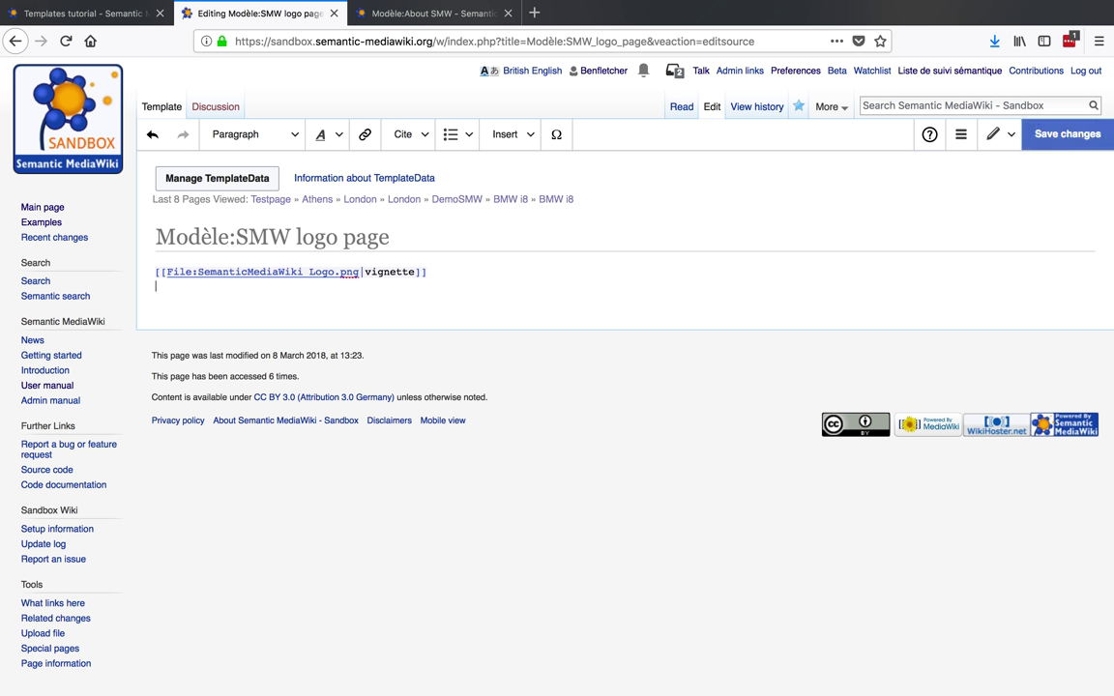
pyautogui.press('Return')
pyautogui.write('D')
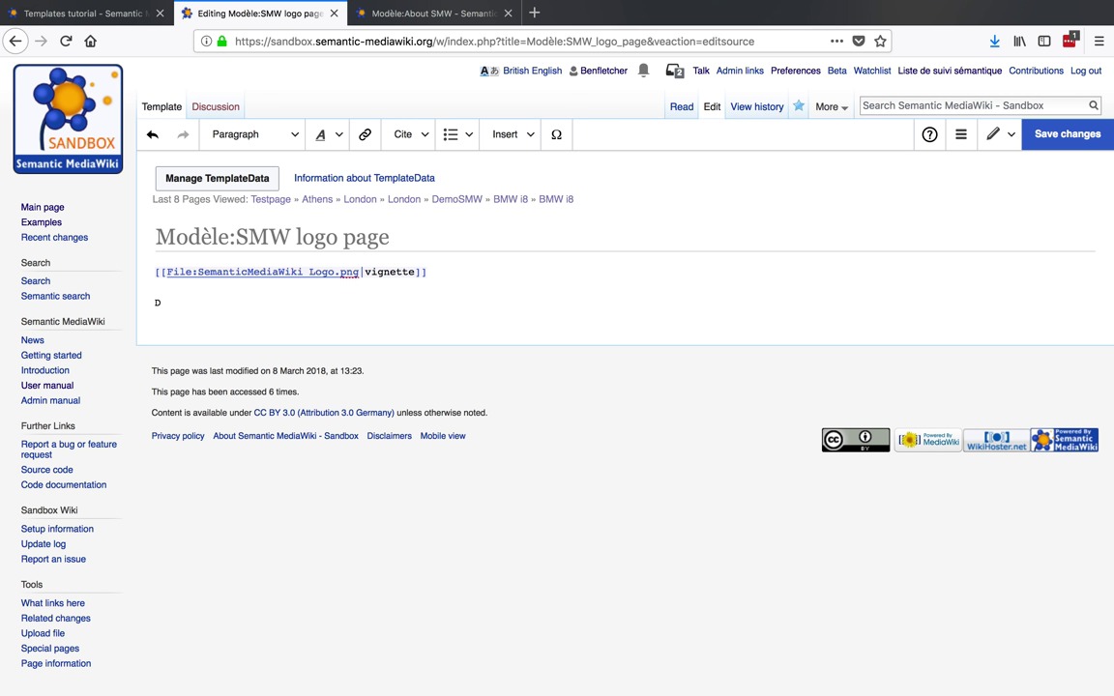
pyautogui.write('ate create 2018,')
pyautogui.write('by gr')
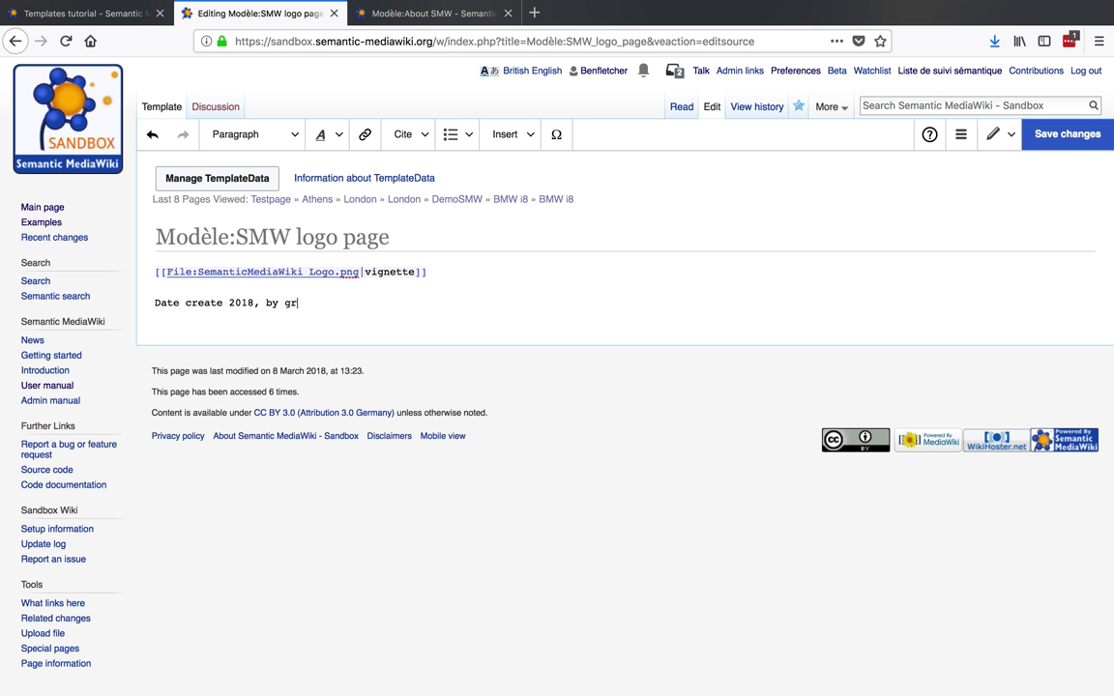
pyautogui.write('aphics department')
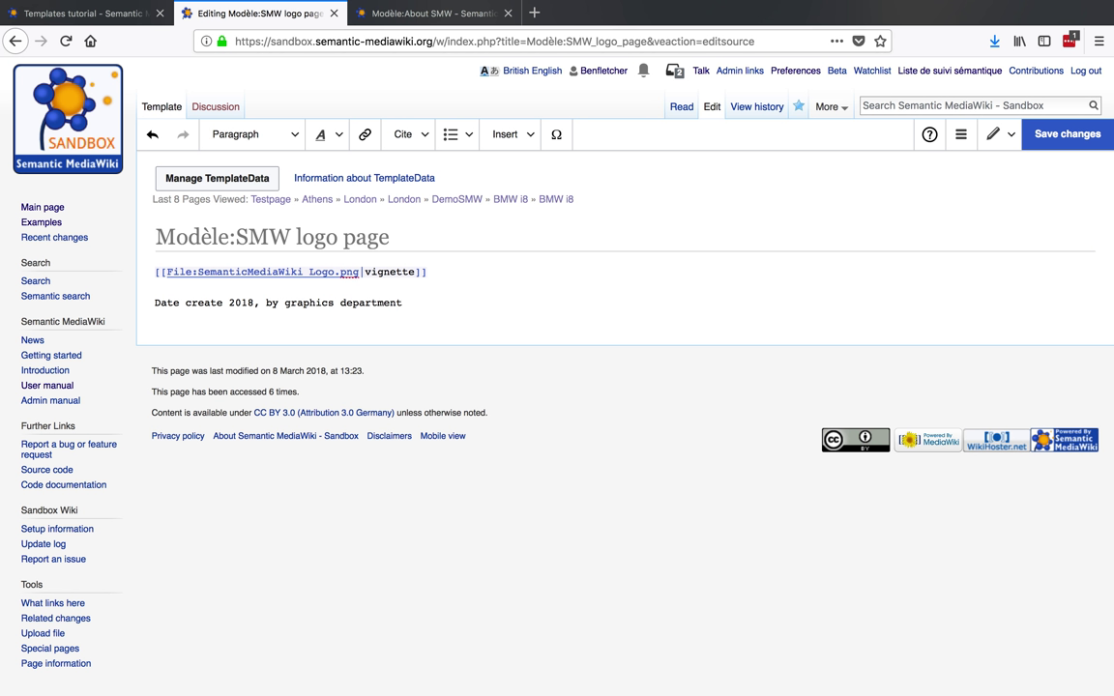
pyautogui.write('.')
pyautogui.click(1063, 135)
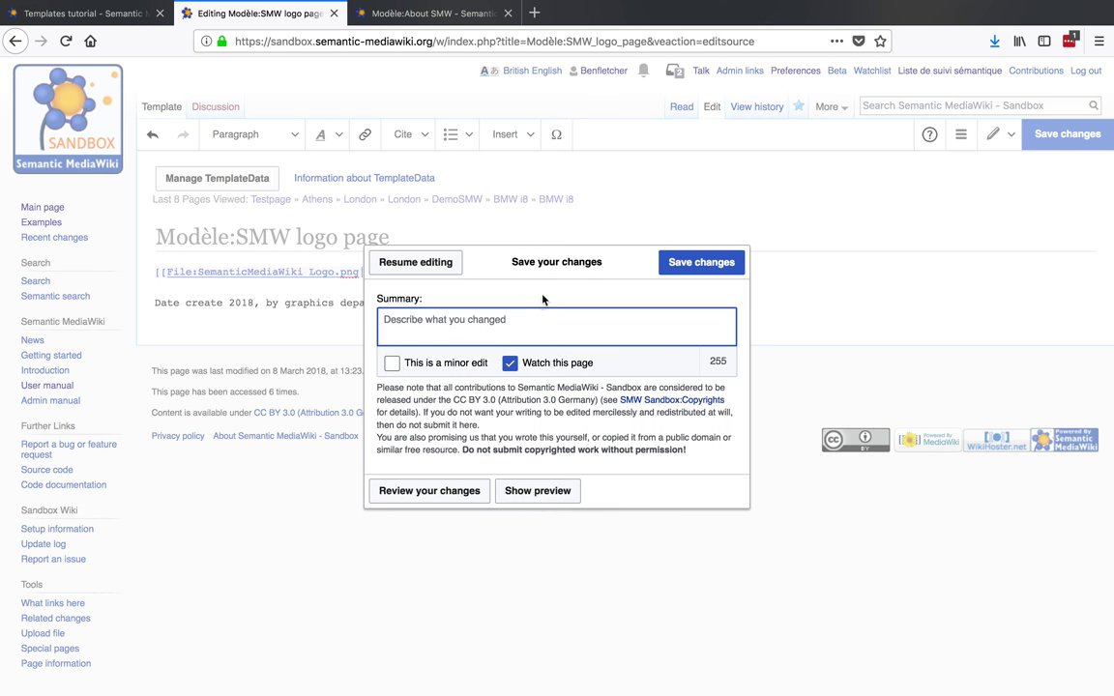
pyautogui.click(705, 267)
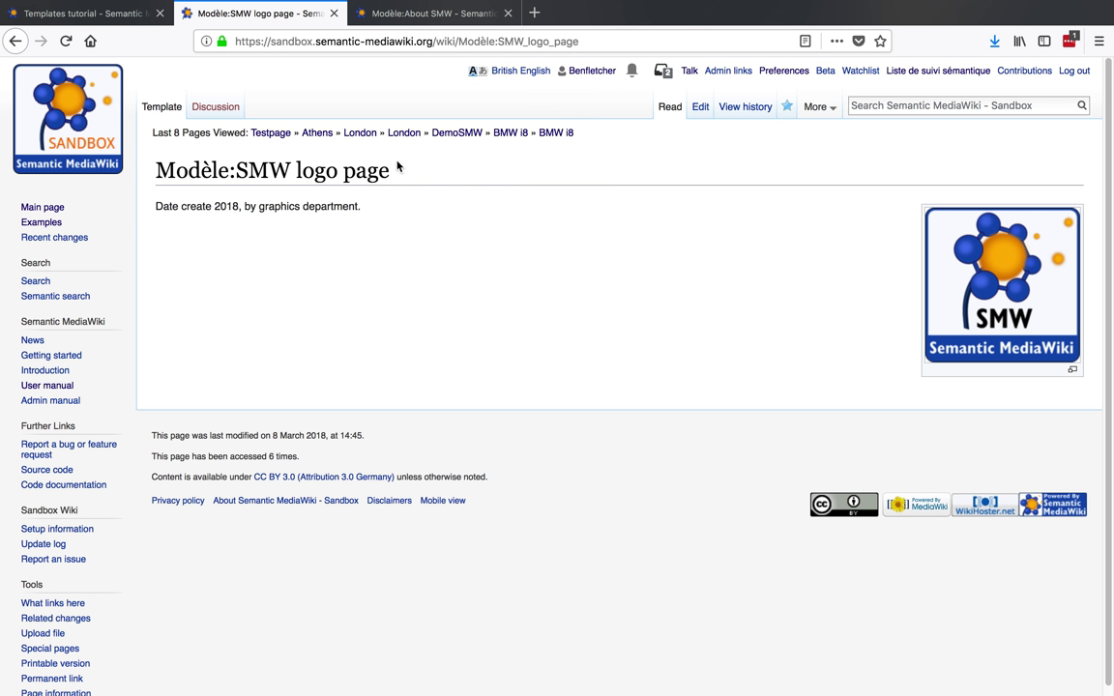
# Reload the Modèle:About SMW page until the 'Date create 2018' note appears under the description
pyautogui.click(431, 13)
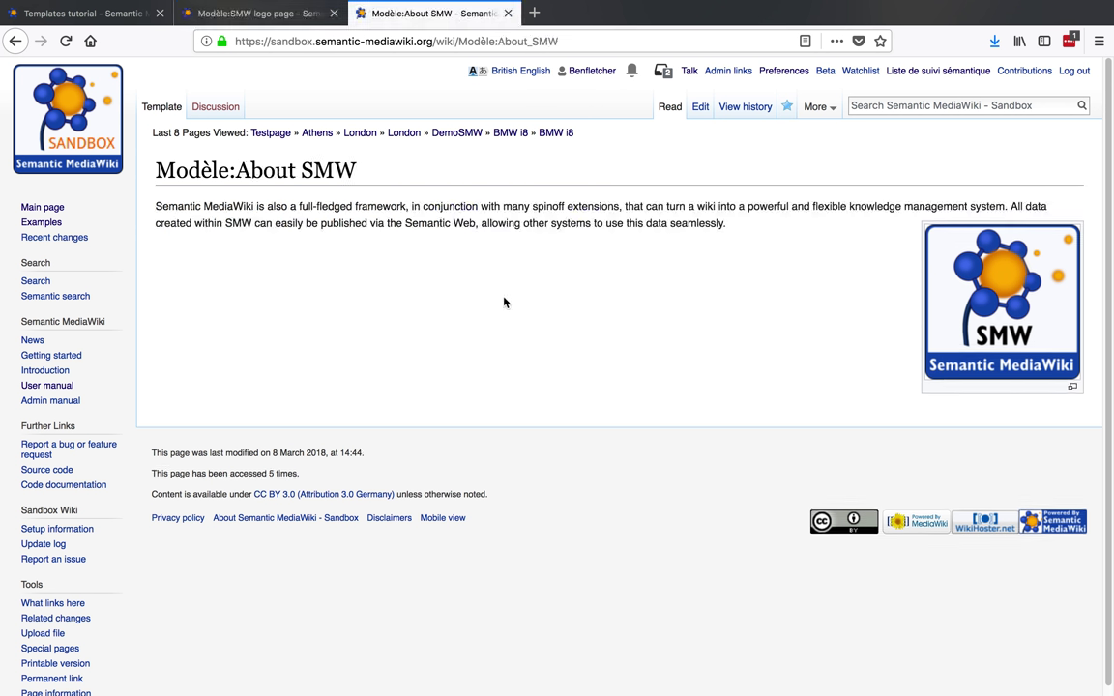
pyautogui.click(66, 41)
pyautogui.click(66, 42)
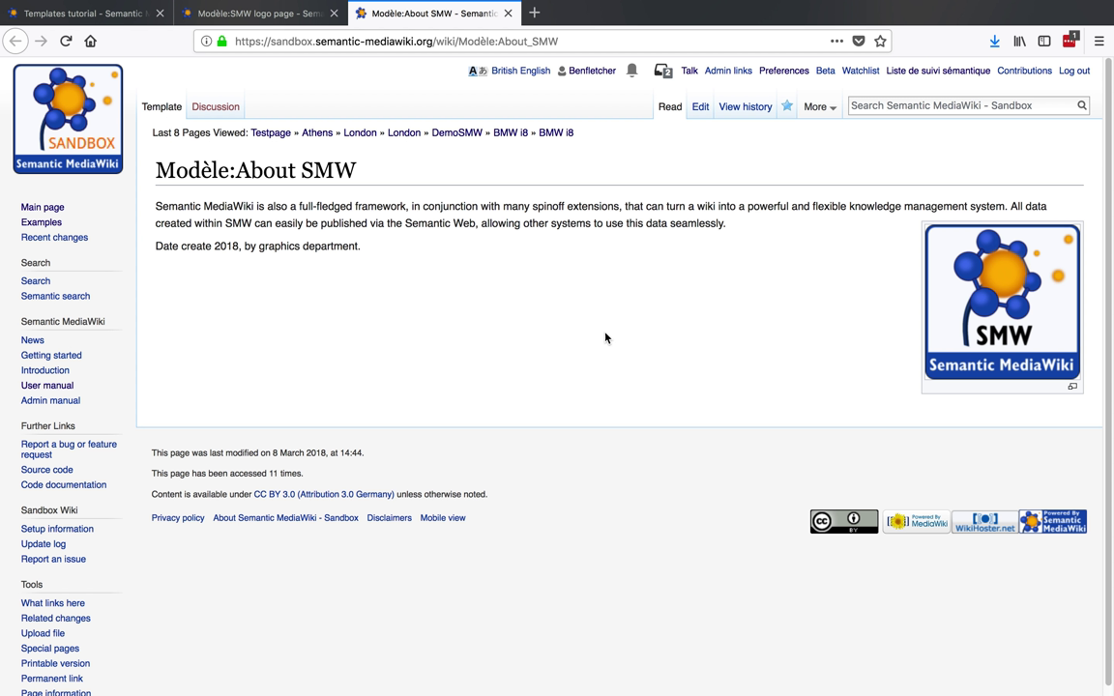